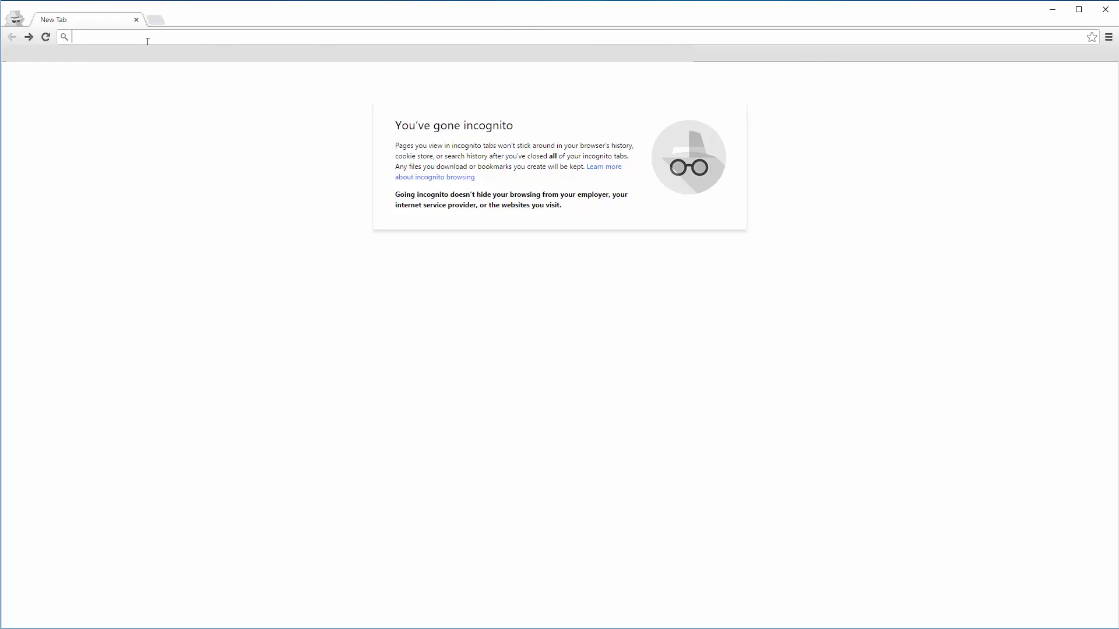
# Load router.synology.com in the incognito window to reach the router's setup page.
pyautogui.write('router.synolo')
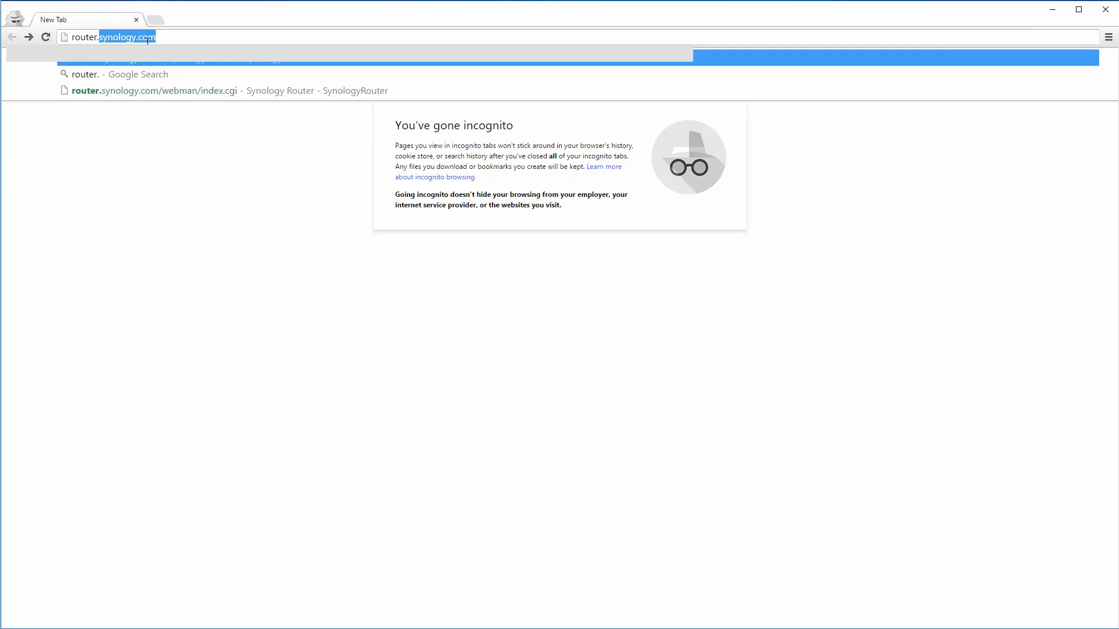
pyautogui.write('gy.c')
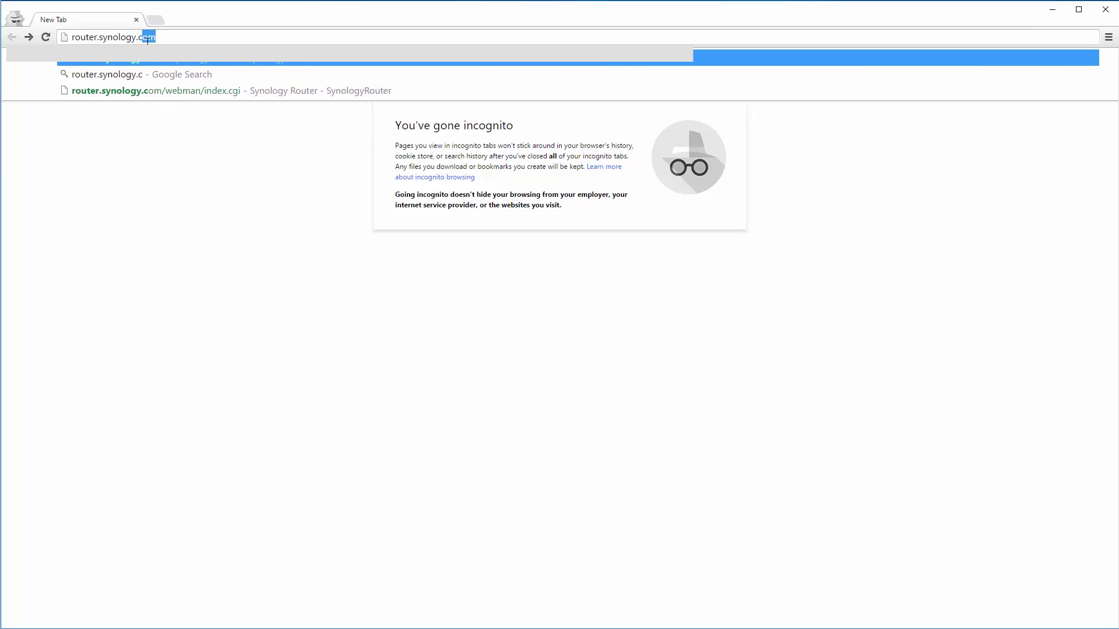
pyautogui.press('Return')
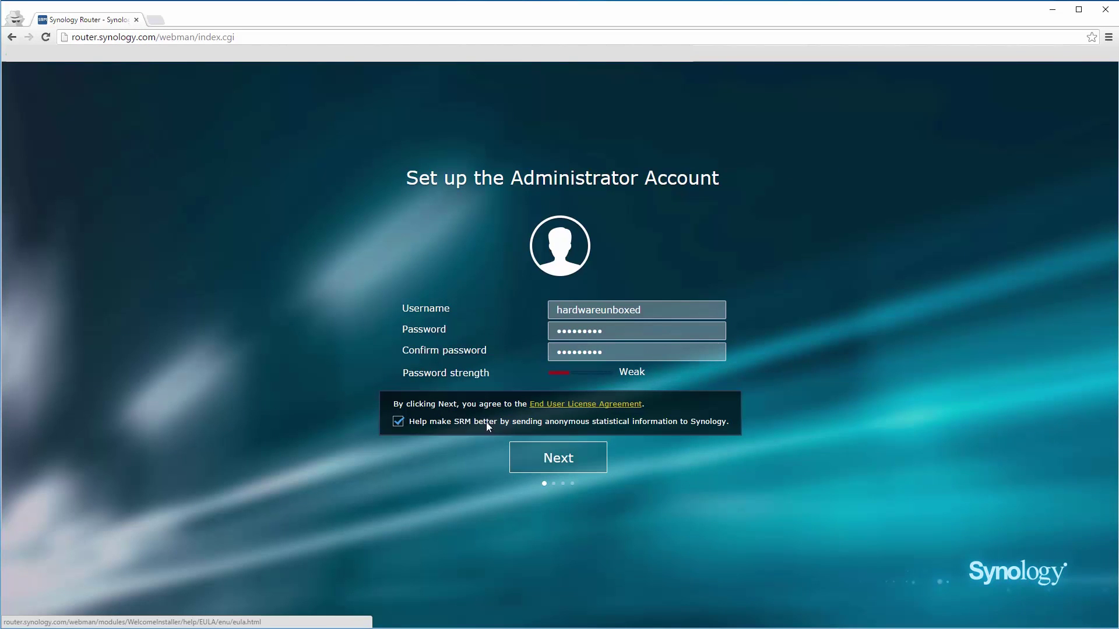
# Accept the admin account, set the Wi-Fi country to Australia, keep Wireless Router mode, and apply.
pyautogui.click(515, 463)
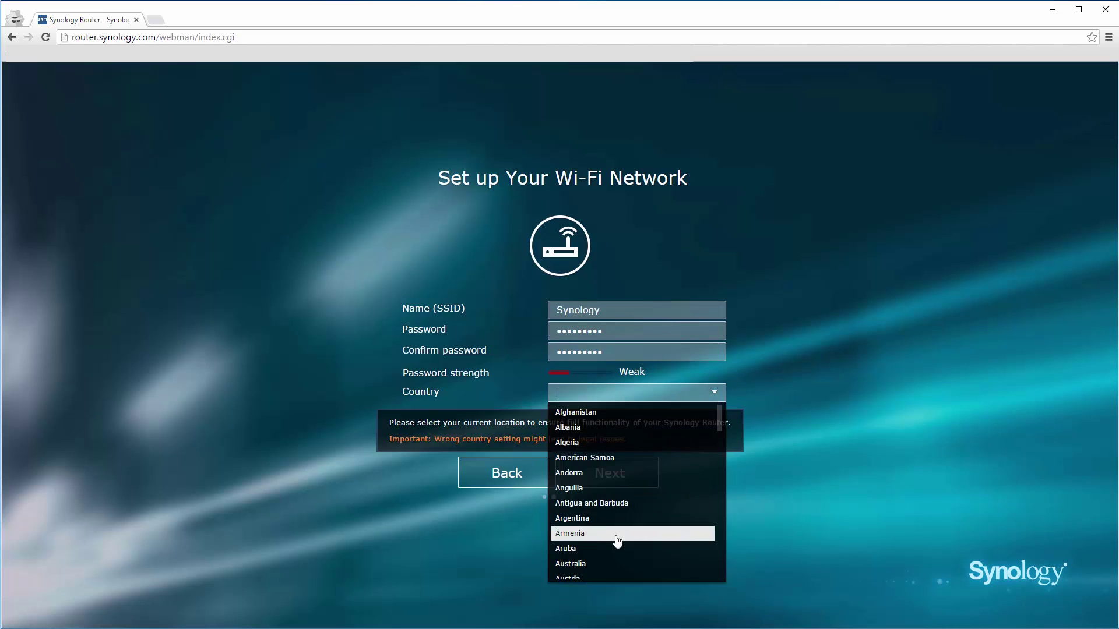
pyautogui.click(618, 534)
pyautogui.click(609, 475)
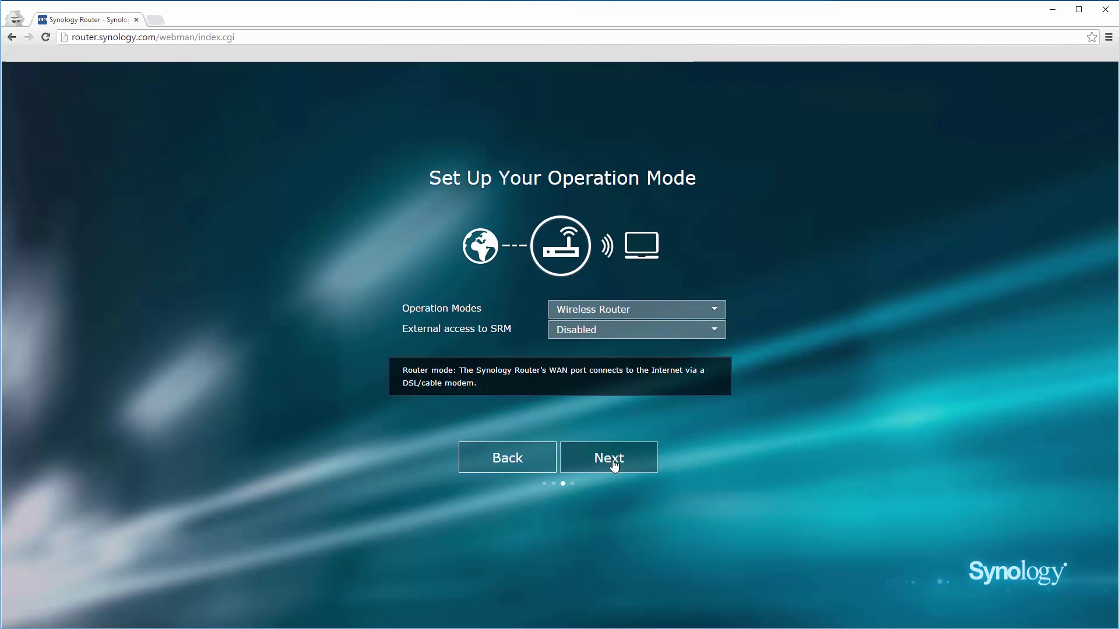
pyautogui.click(613, 463)
pyautogui.click(608, 435)
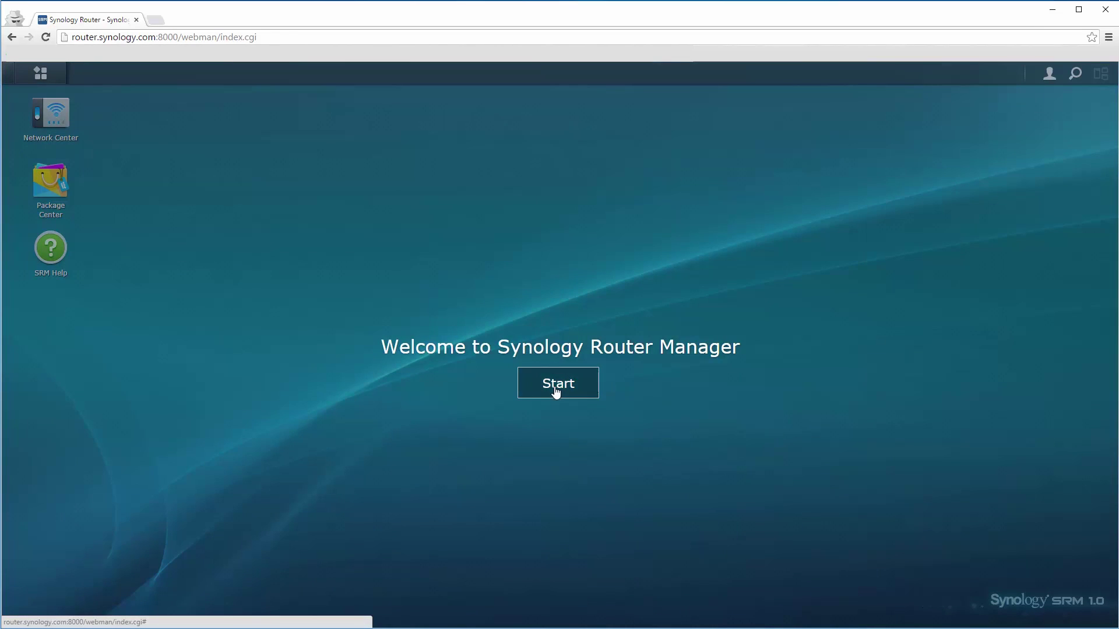
# Dismiss the welcome screen and launch Network Center from the desktop.
pyautogui.click(556, 392)
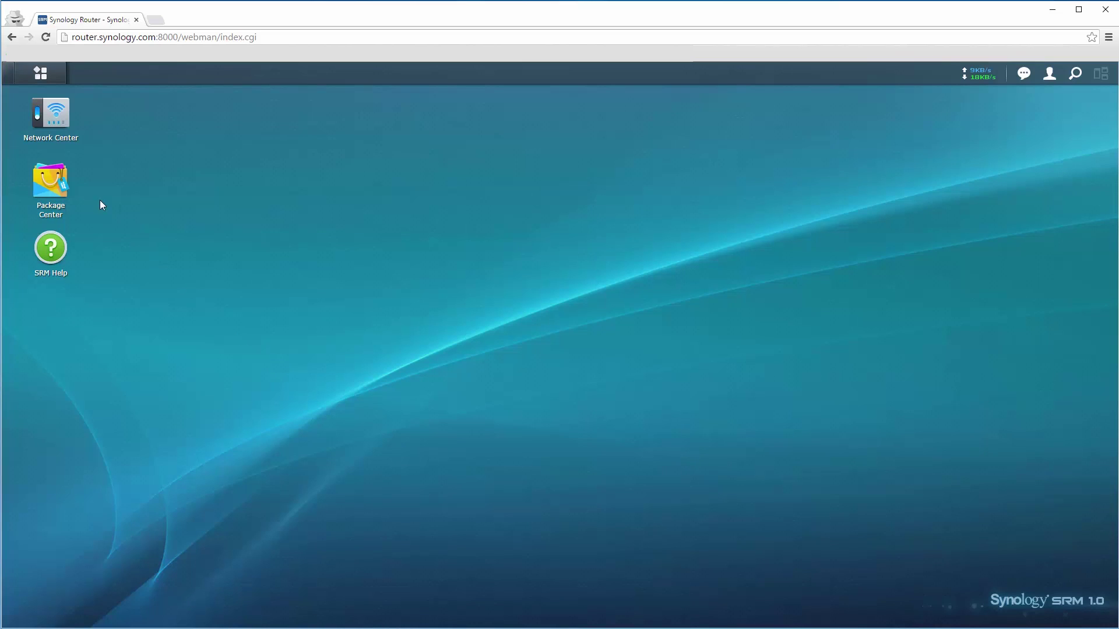
pyautogui.click(49, 121)
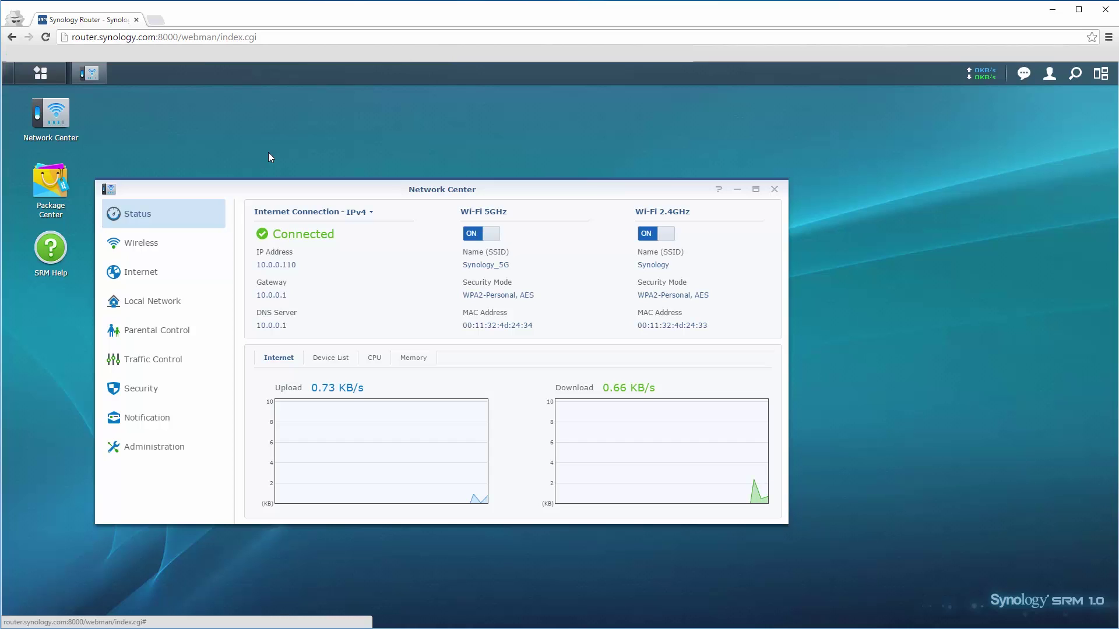
# Preview a Parental Control device schedule without saving, check Web-filter, then show Internet settings.
pyautogui.click(151, 342)
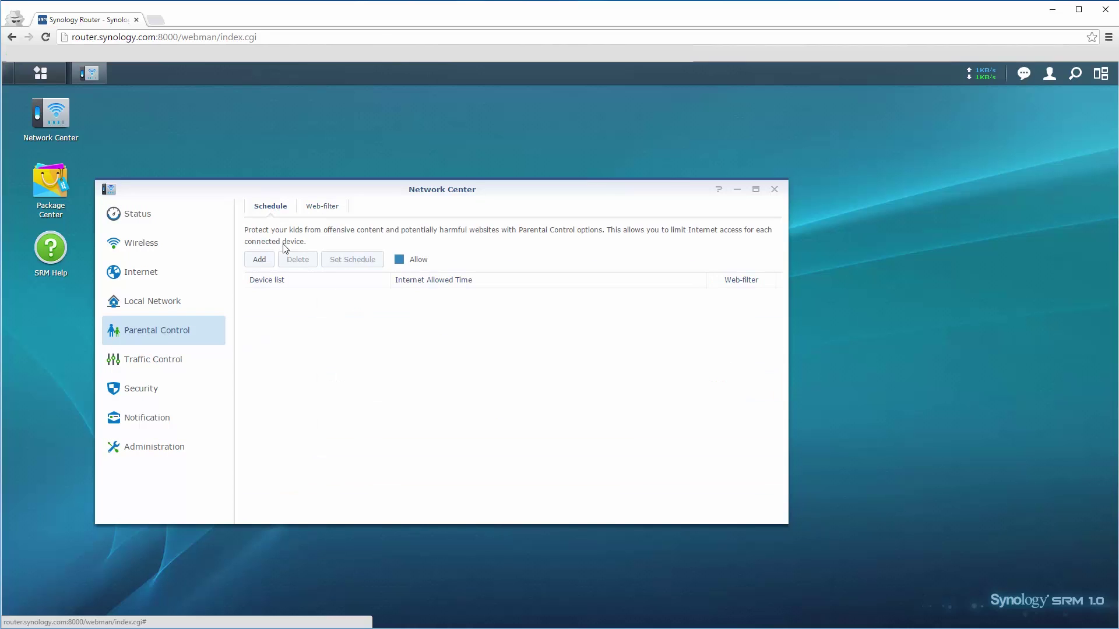
pyautogui.click(261, 264)
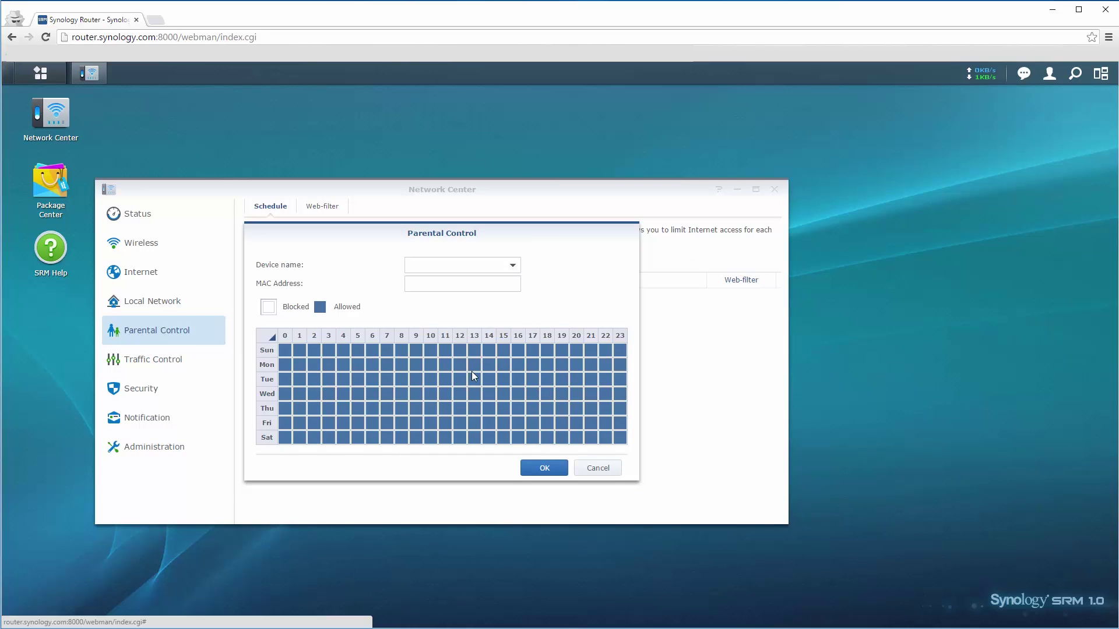
pyautogui.click(511, 267)
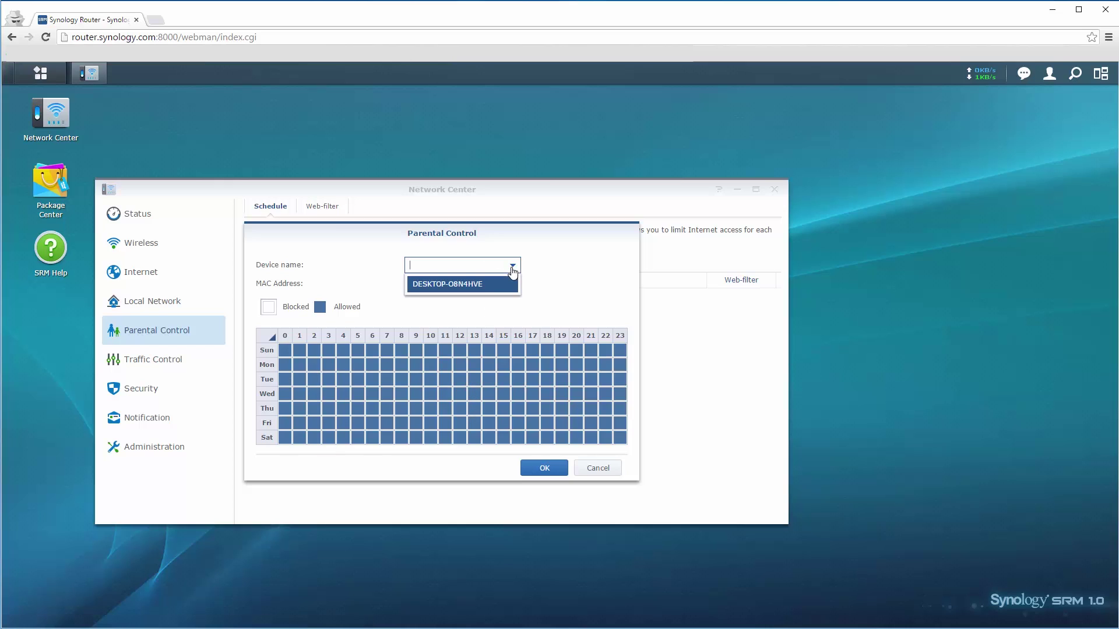
pyautogui.click(512, 267)
pyautogui.click(591, 469)
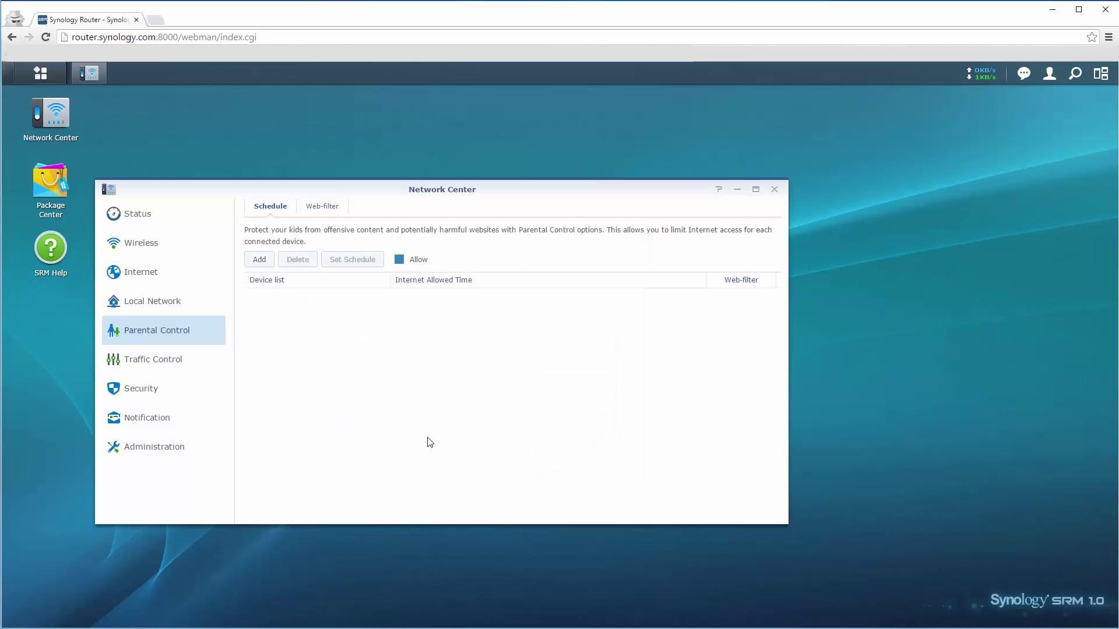
pyautogui.click(315, 216)
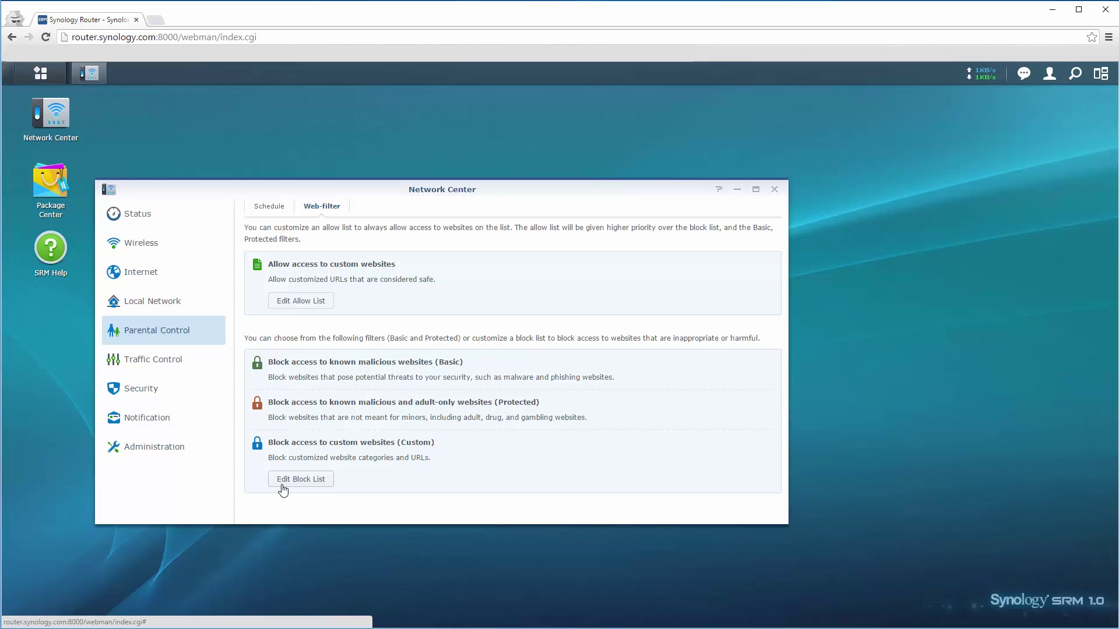
pyautogui.click(169, 275)
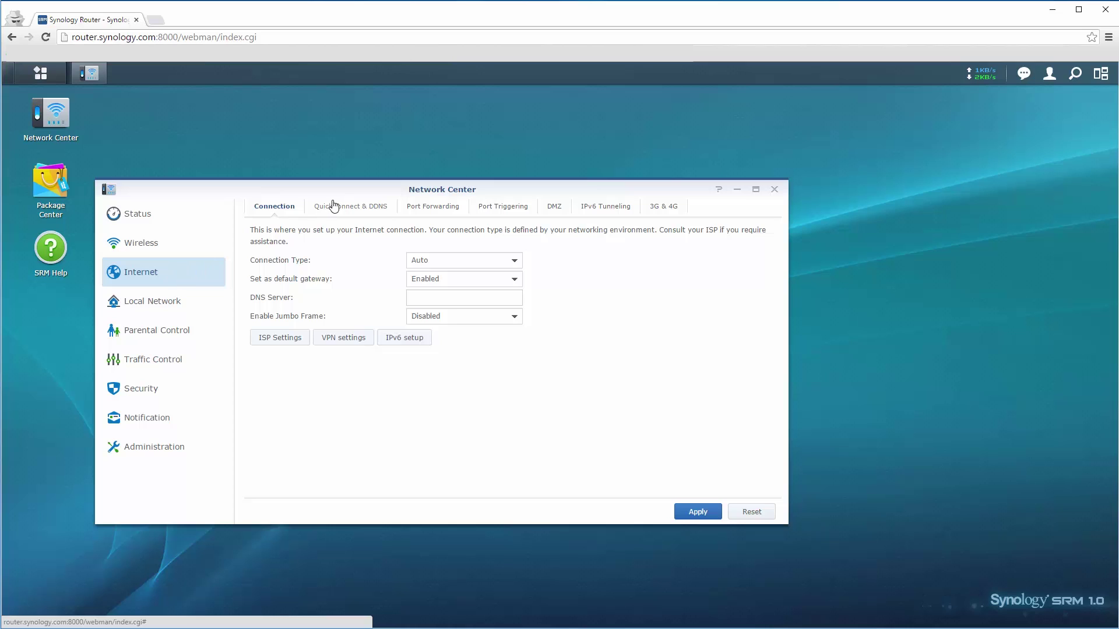
# Toggle QuickConnect on and back off under QuickConnect & DDNS.
pyautogui.click(354, 209)
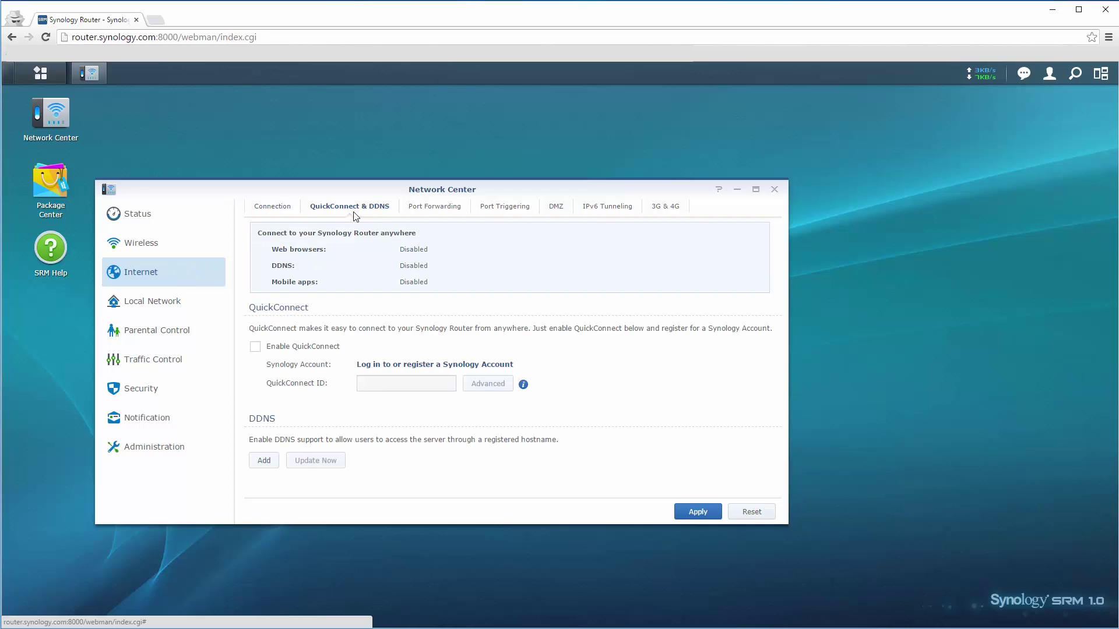
pyautogui.click(302, 348)
pyautogui.click(302, 348)
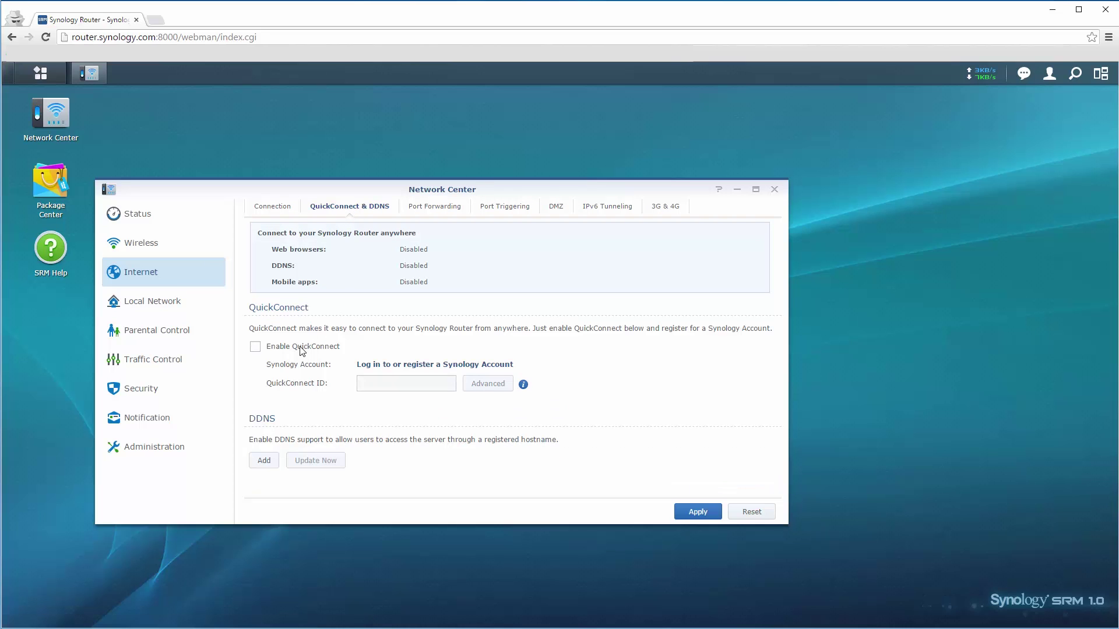
# View the Status page's device list, CPU usage and memory usage.
pyautogui.click(131, 217)
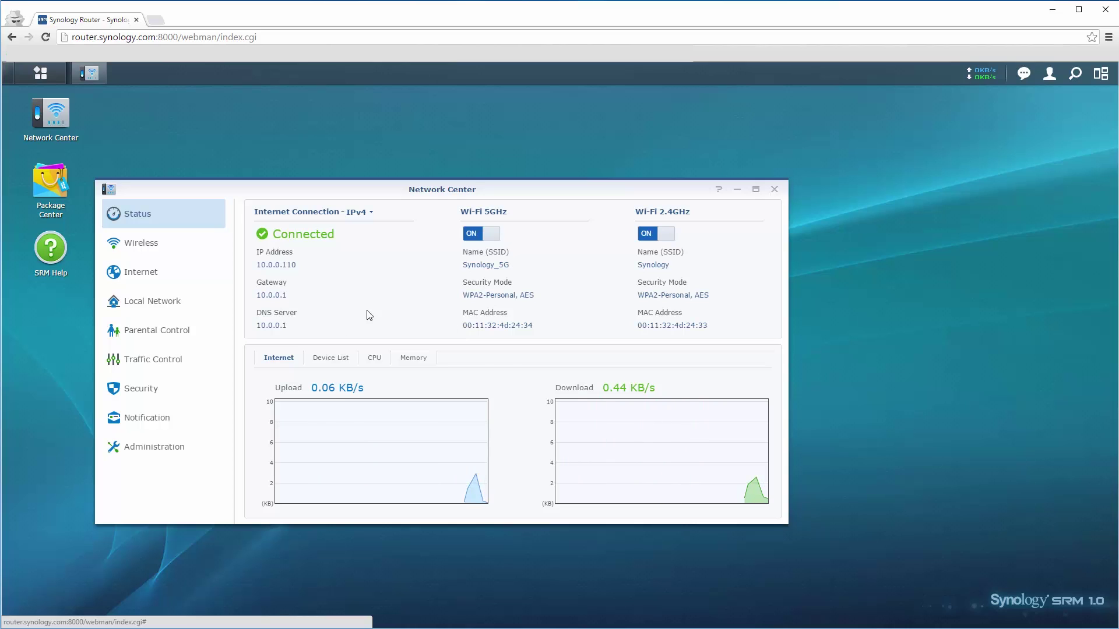
pyautogui.click(330, 359)
pyautogui.click(373, 359)
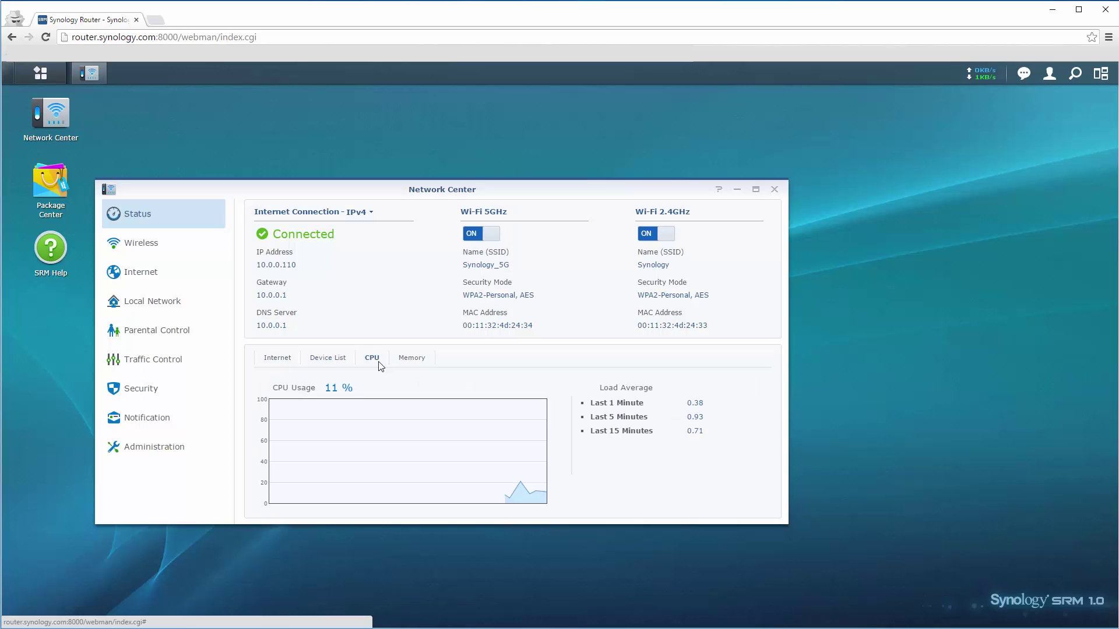
pyautogui.click(411, 357)
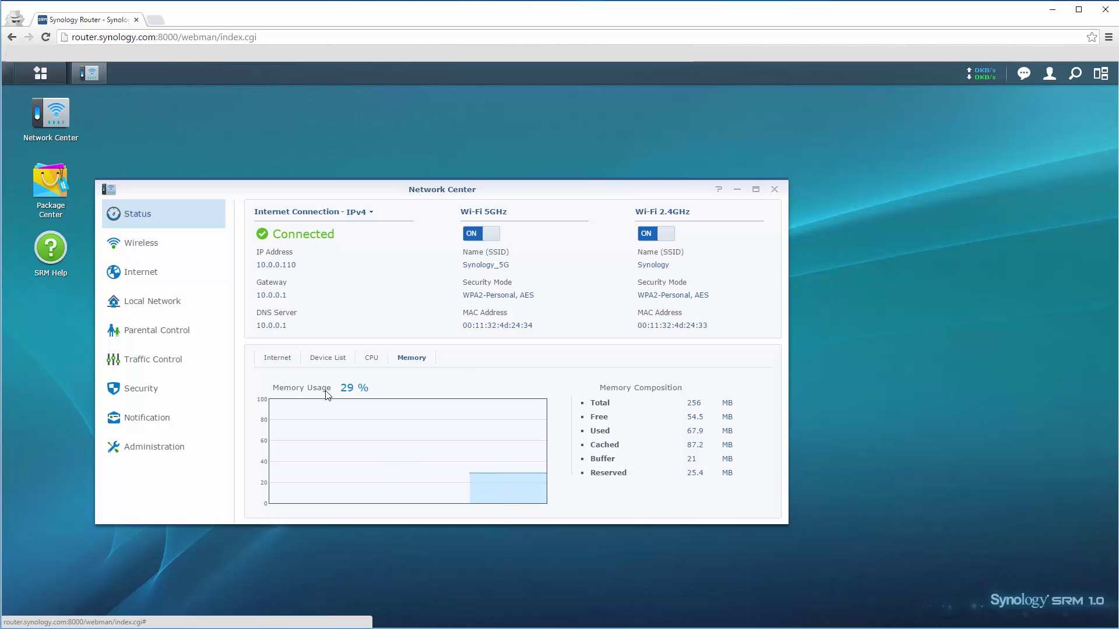
# Check live traffic in Traffic Control's Monitor, then open and close its monitoring settings.
pyautogui.click(182, 361)
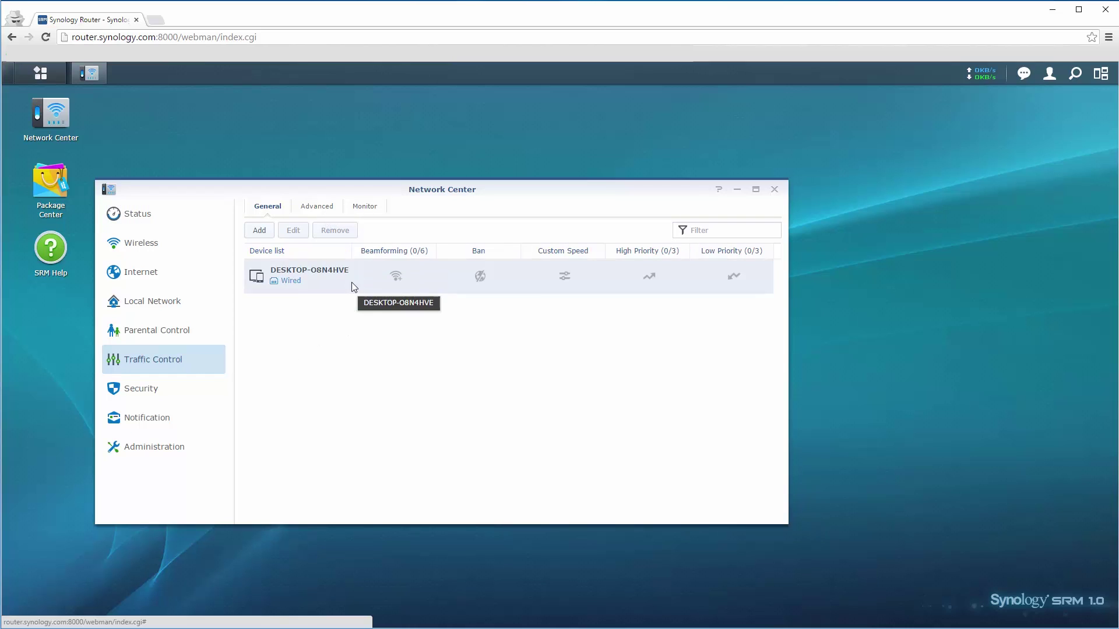
pyautogui.click(365, 206)
pyautogui.click(269, 231)
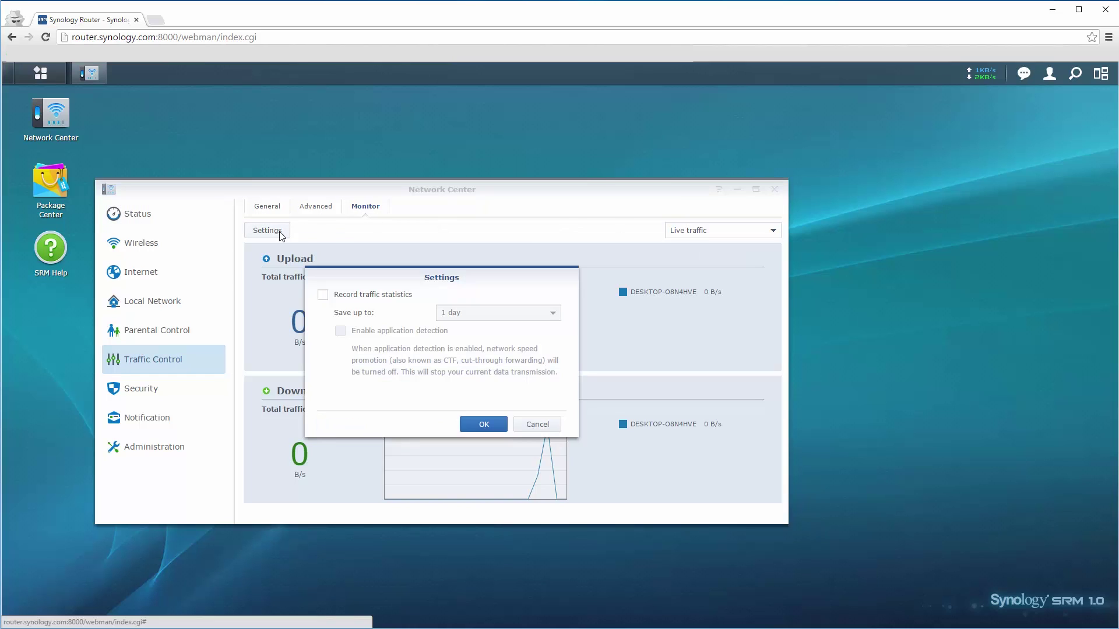
pyautogui.click(475, 424)
# Try the Administration LED options, finishing with all router LEDs kept on.
pyautogui.click(136, 448)
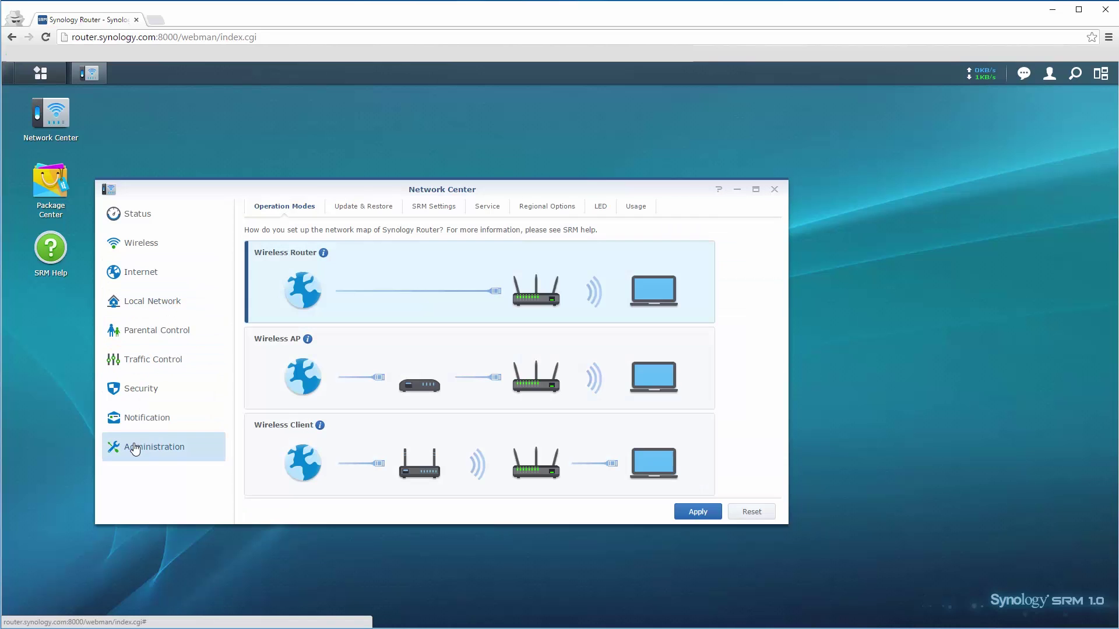
pyautogui.click(596, 207)
pyautogui.click(310, 270)
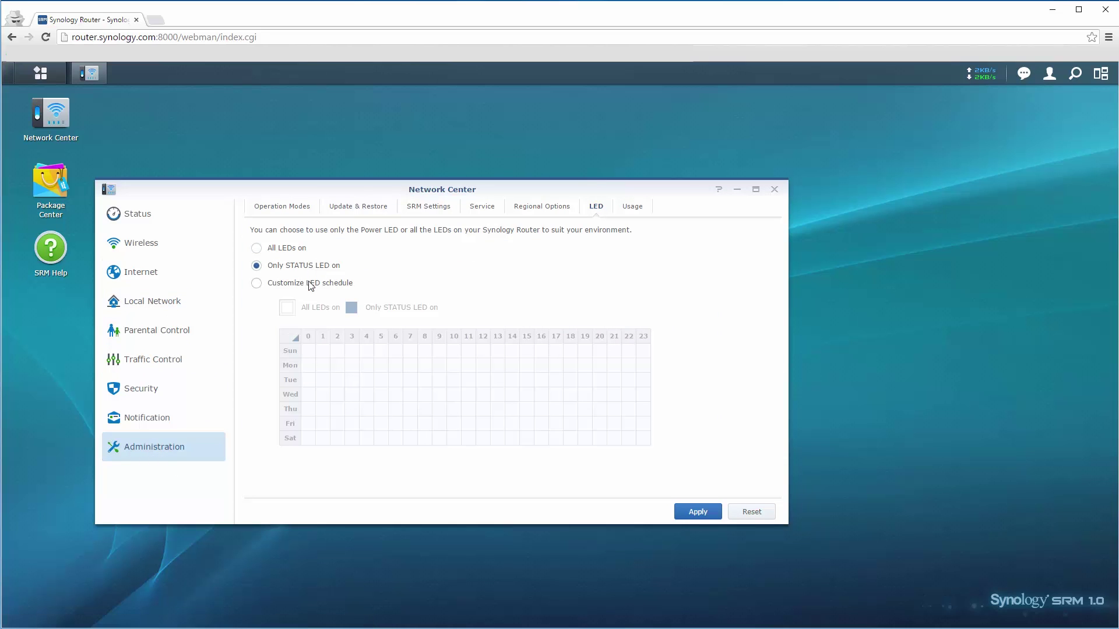
pyautogui.click(306, 284)
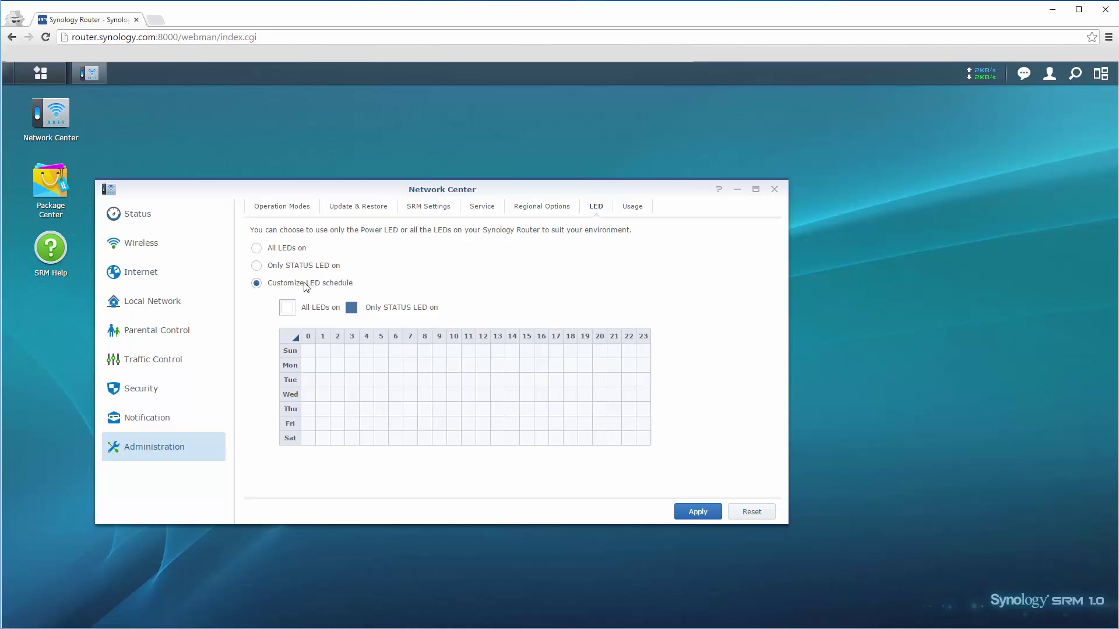
pyautogui.click(299, 249)
# Browse Notification's SMS, Push and Advanced tabs, return to Email, then open Security settings.
pyautogui.click(158, 422)
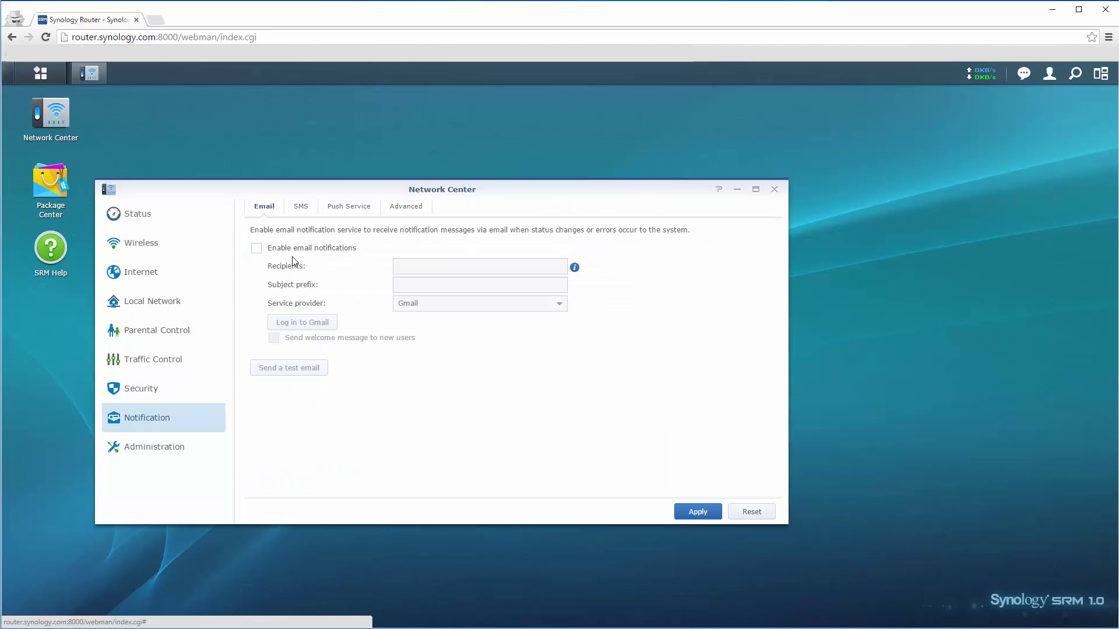
pyautogui.click(300, 207)
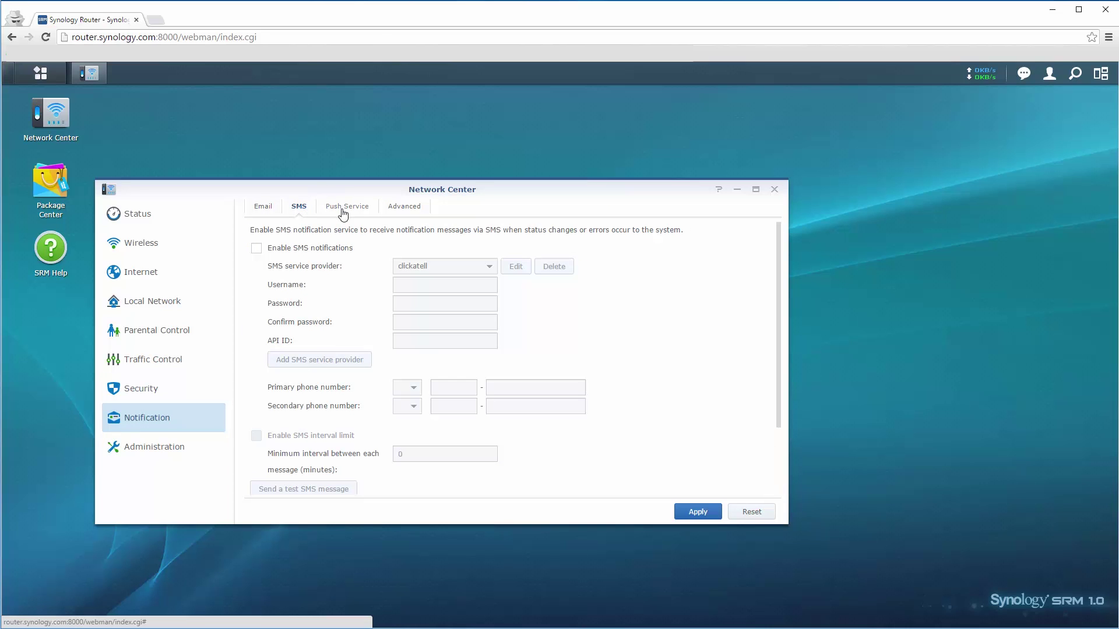
pyautogui.click(343, 213)
pyautogui.click(416, 209)
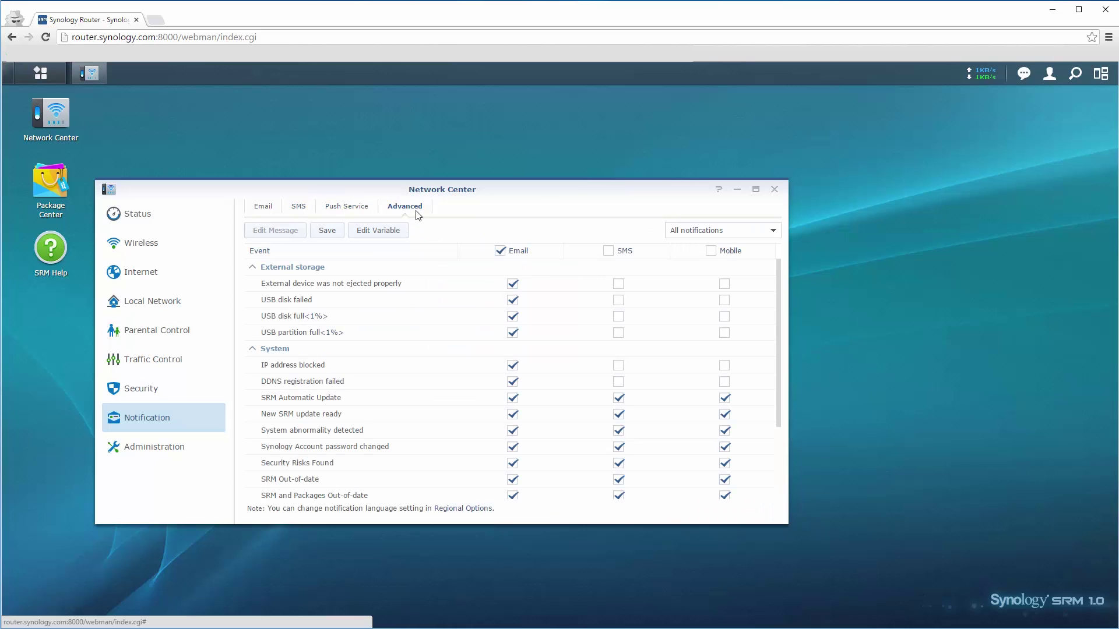
pyautogui.scroll(-3, 297, 364)
pyautogui.scroll(5, 297, 364)
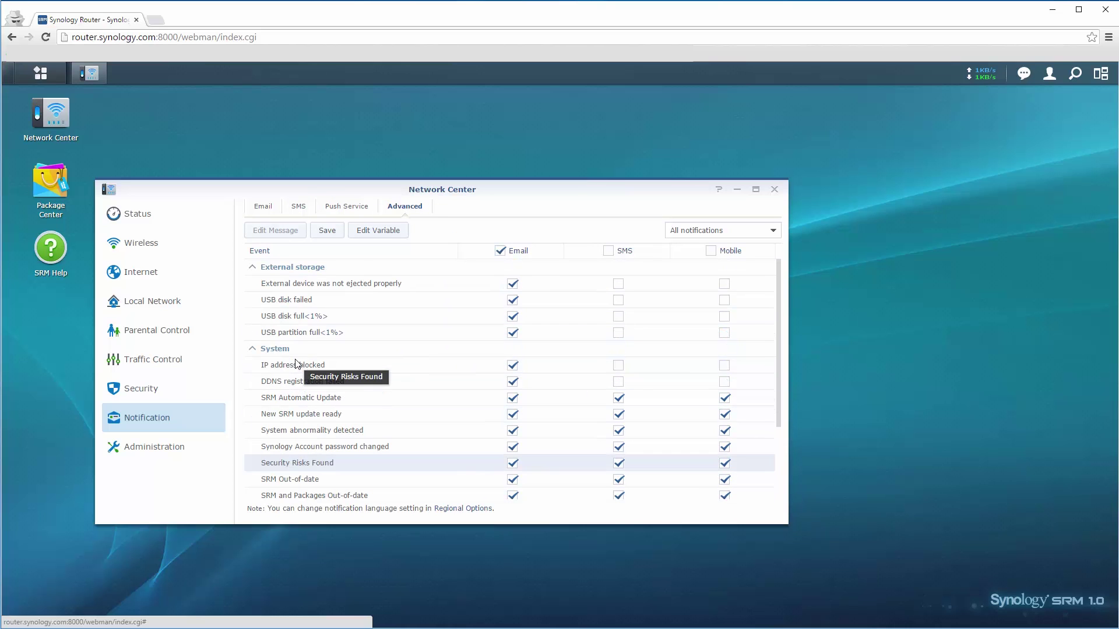
pyautogui.click(262, 210)
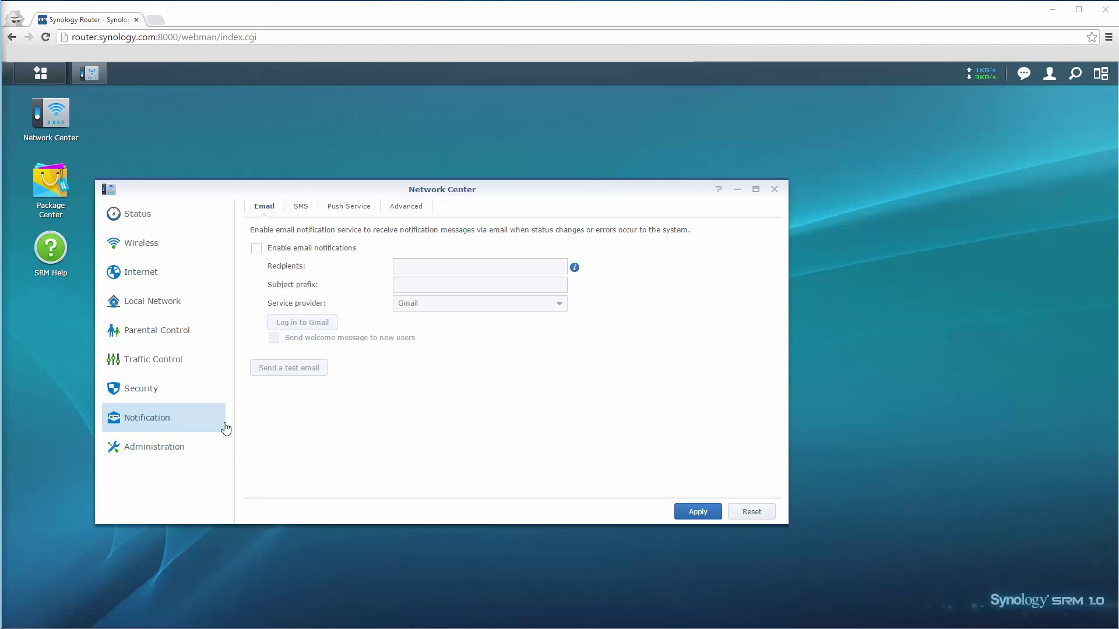
pyautogui.click(176, 401)
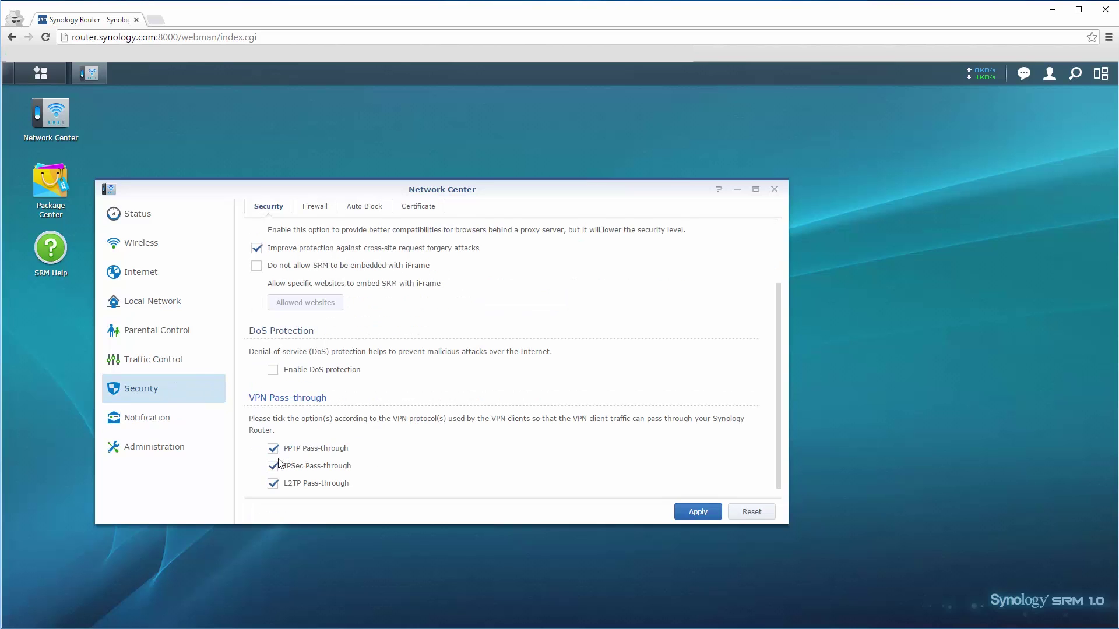
# Review the Security settings' Firewall, Auto Block and Certificate tabs.
pyautogui.scroll(2, 279, 464)
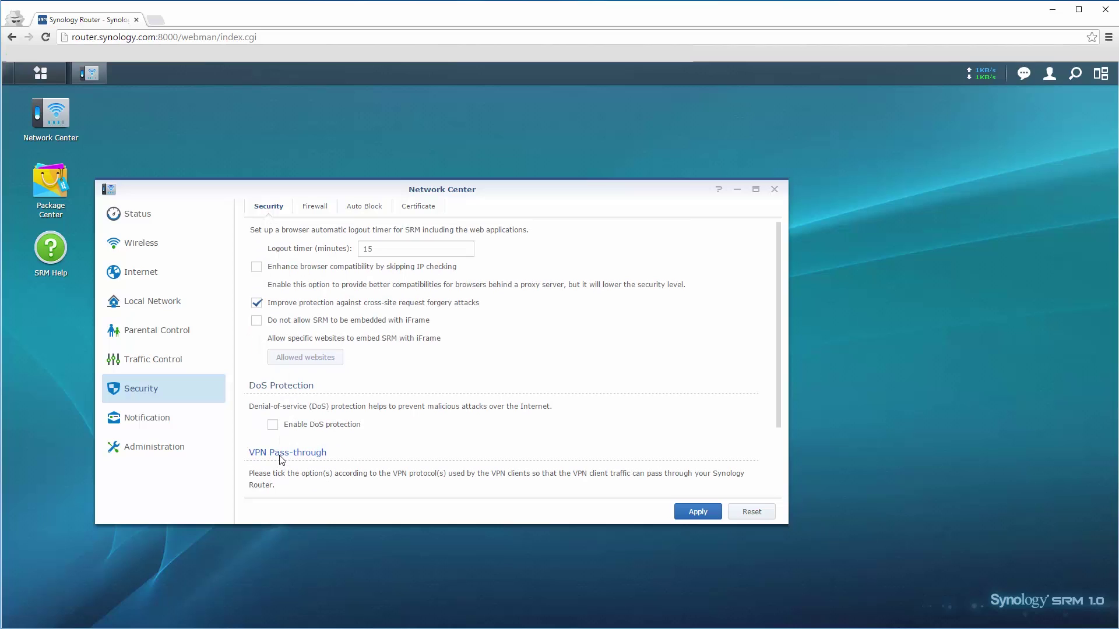
pyautogui.click(312, 210)
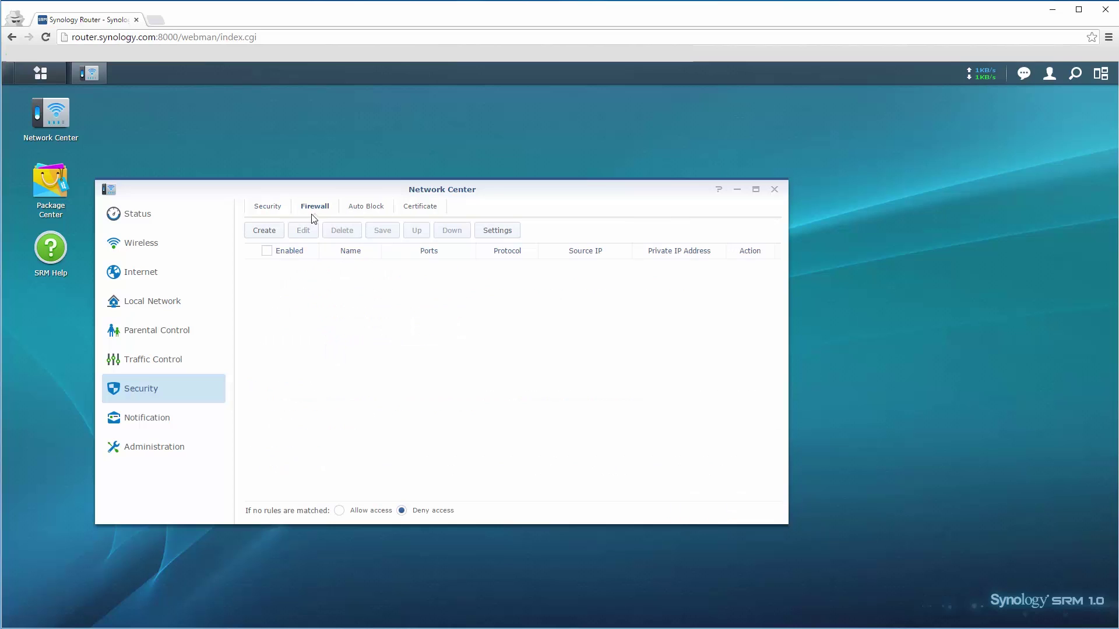
pyautogui.click(377, 211)
pyautogui.click(434, 211)
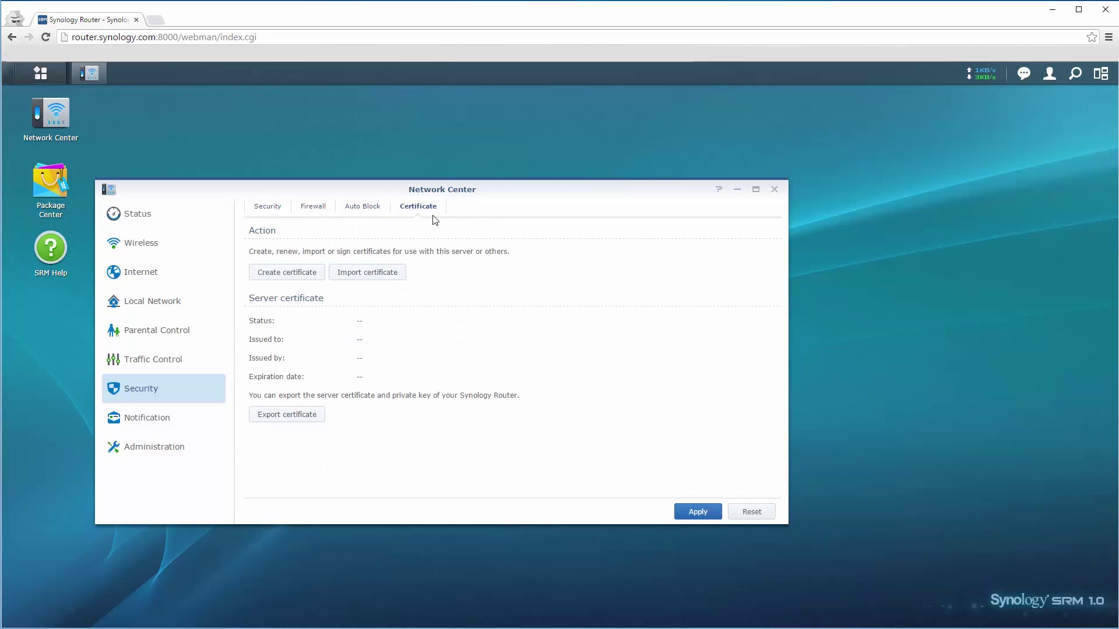
# Launch Security Advisor from Main Menu, view its Results and Advanced pages, then close it.
pyautogui.click(40, 72)
pyautogui.click(266, 232)
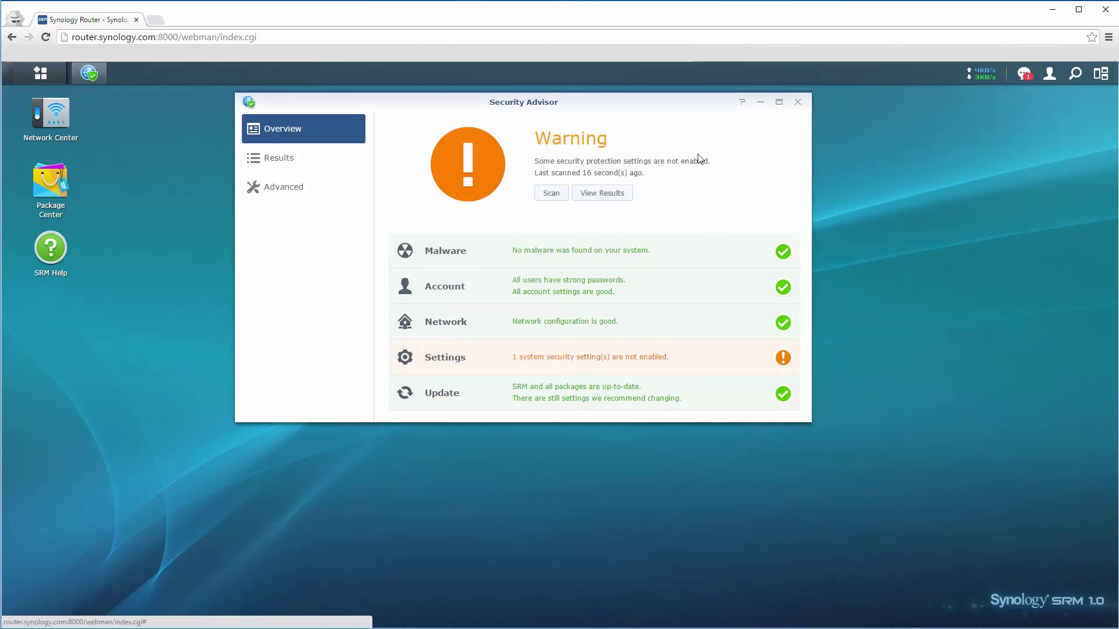
pyautogui.click(302, 165)
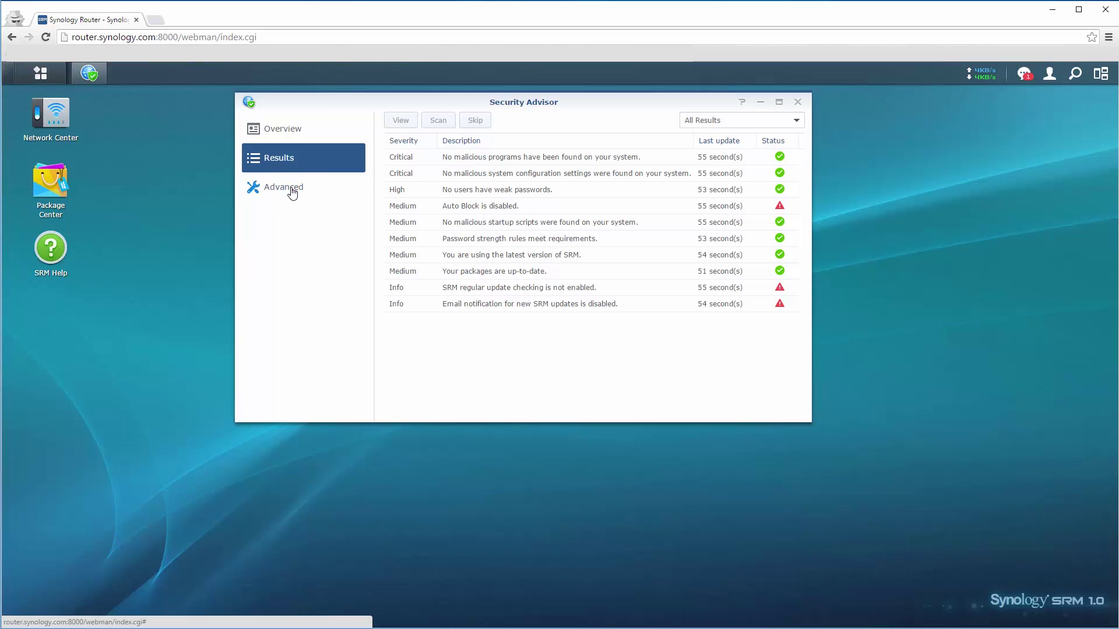
pyautogui.click(291, 192)
pyautogui.click(295, 167)
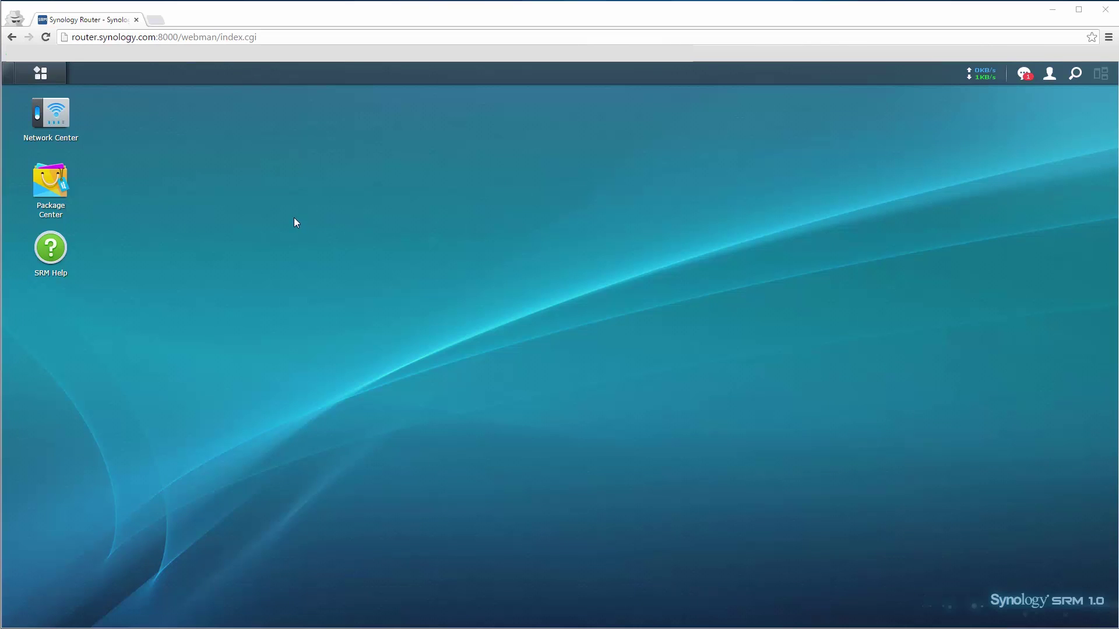
# Launch File Station from Main Menu and browse the usbshare1 folder.
pyautogui.click(41, 74)
pyautogui.click(251, 150)
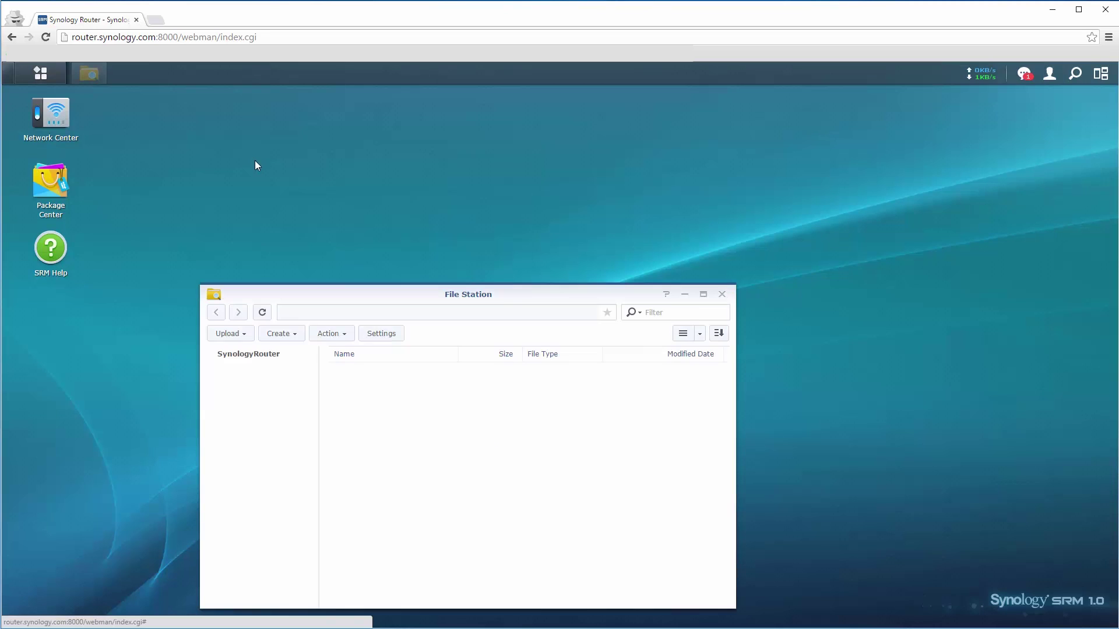
pyautogui.click(233, 359)
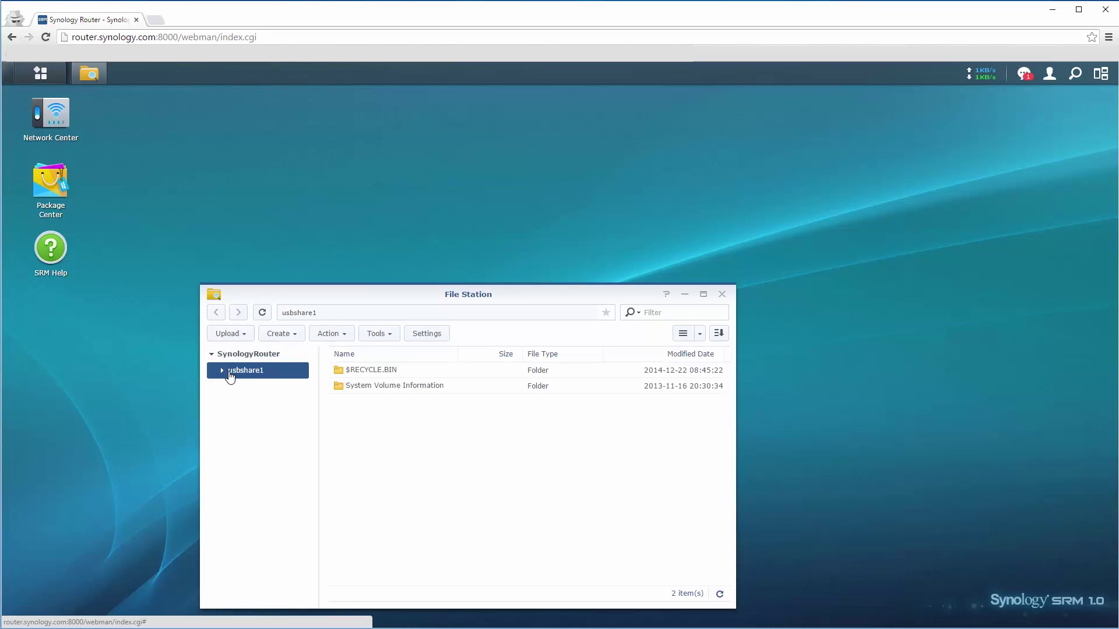
# Browse Storage & Printer's privileges, file services, media indexing, USB hibernation and printer pages.
pyautogui.click(722, 294)
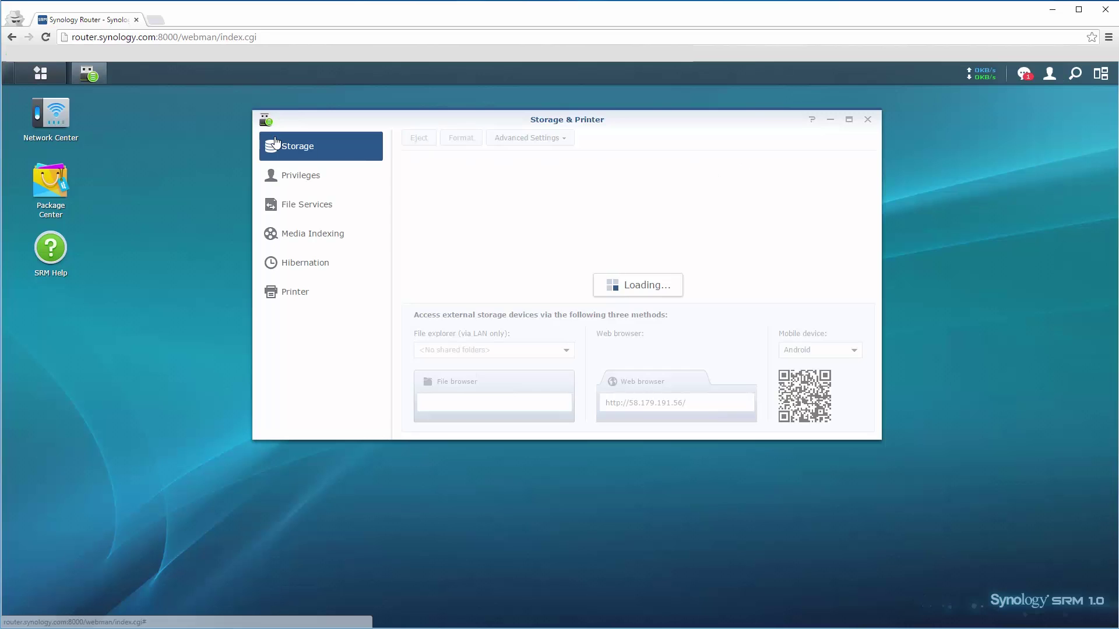
pyautogui.click(285, 176)
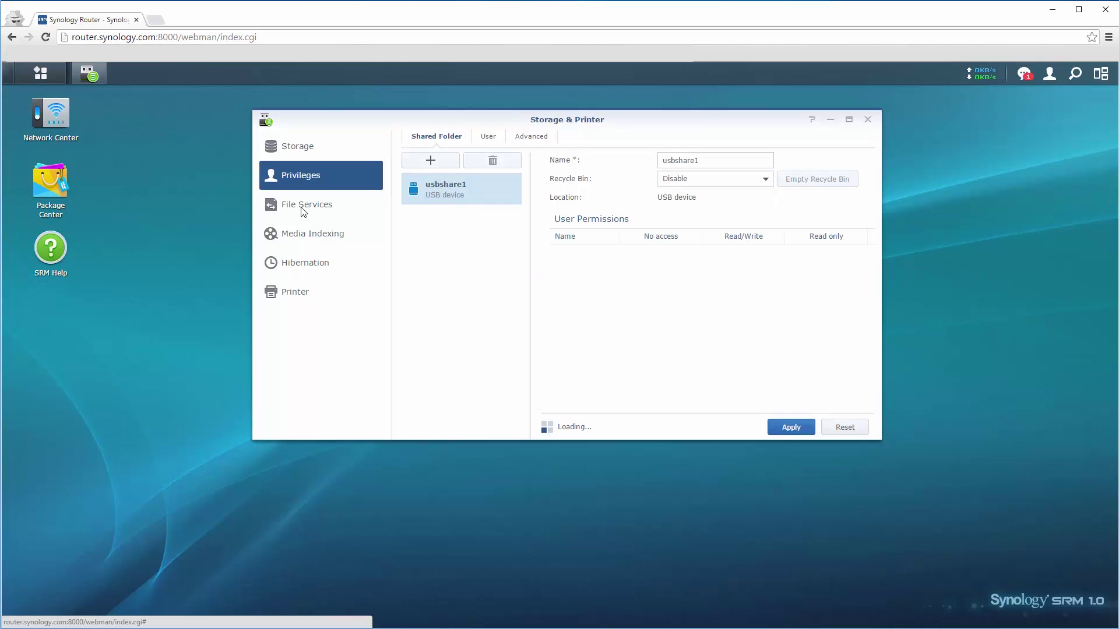
pyautogui.click(300, 208)
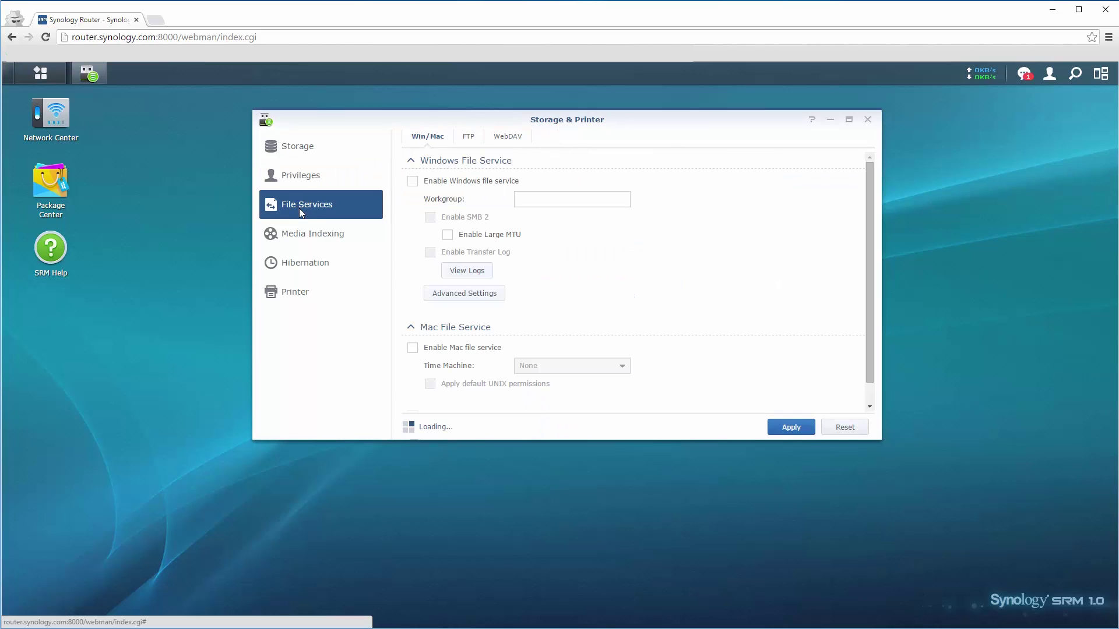
pyautogui.click(306, 241)
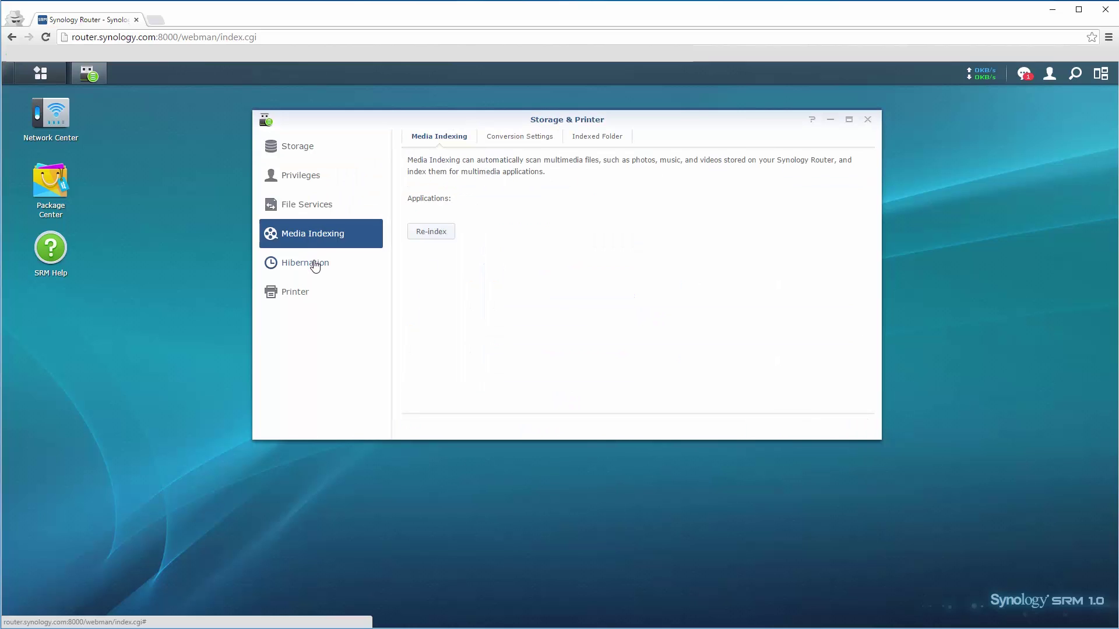
pyautogui.click(313, 263)
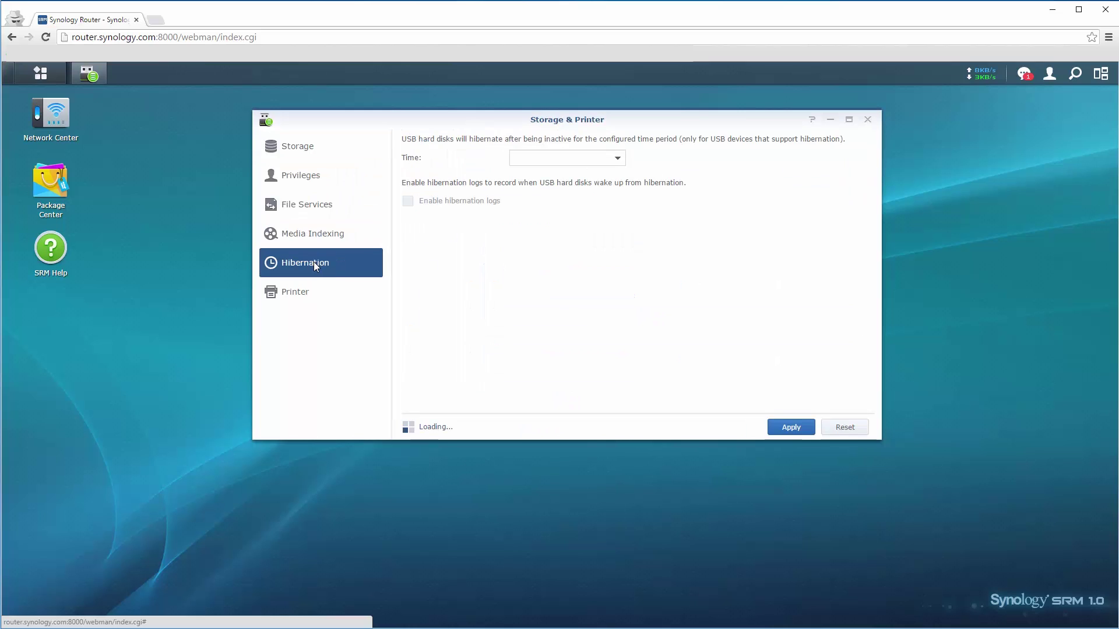
pyautogui.click(309, 301)
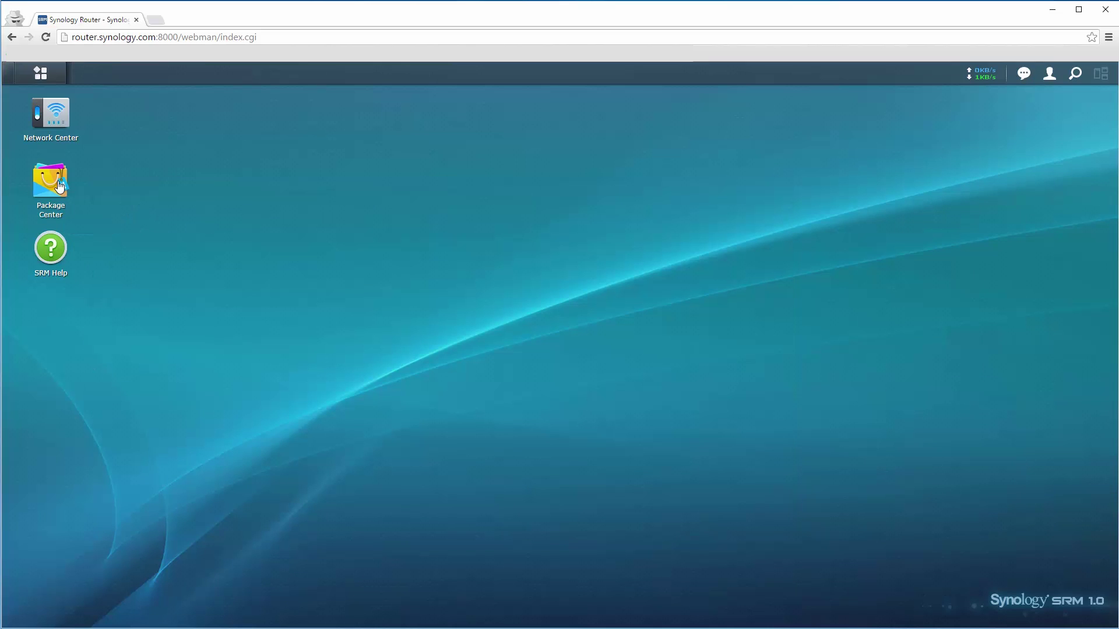
# Launch Package Center, accept its terms of service, and list All packages.
pyautogui.click(60, 187)
pyautogui.click(413, 365)
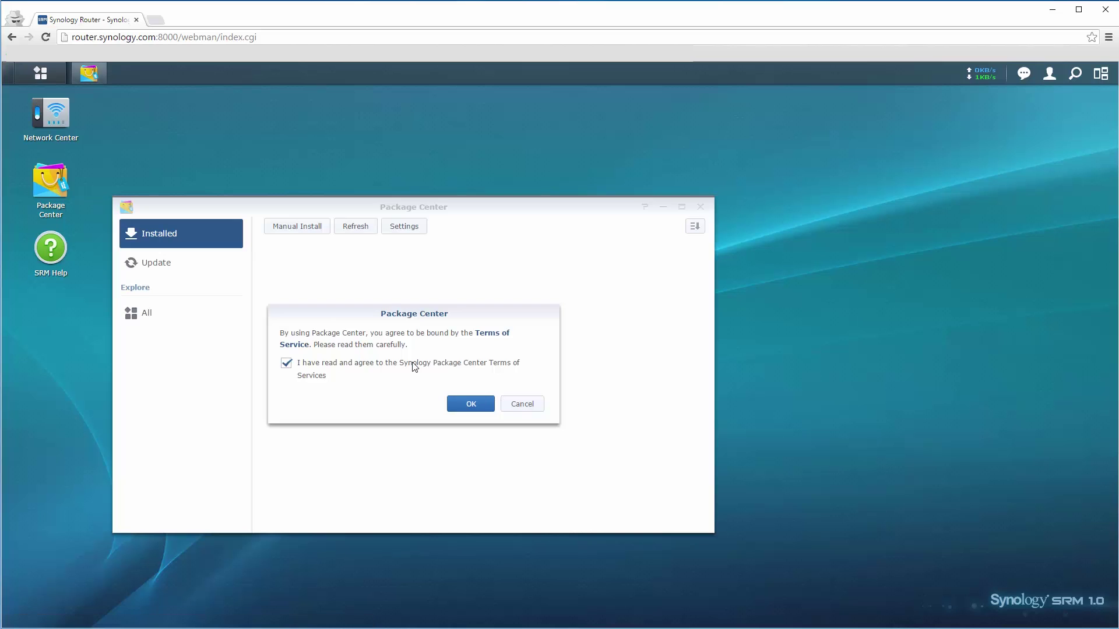
pyautogui.click(454, 402)
pyautogui.click(166, 320)
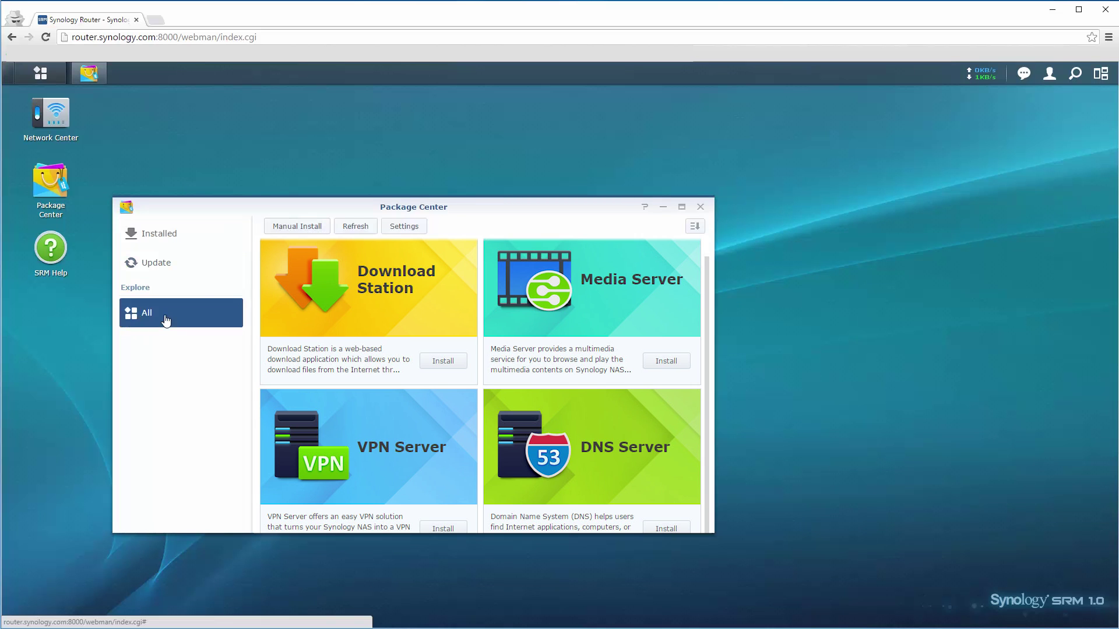